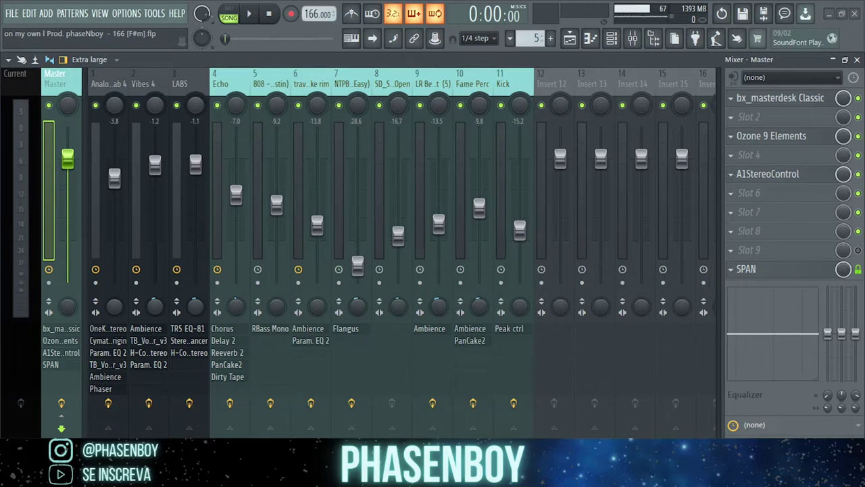
pyautogui.press('super+a')
pyautogui.moveTo(708, 393); pyautogui.dragTo(680, 399)
pyautogui.press('Escape')
# - Inspect the Fruity parametric EQ 2, Ambience and H-Comp Stereo effects on the Vibes 4 mixer track
pyautogui.press('Right')
pyautogui.press('Right')
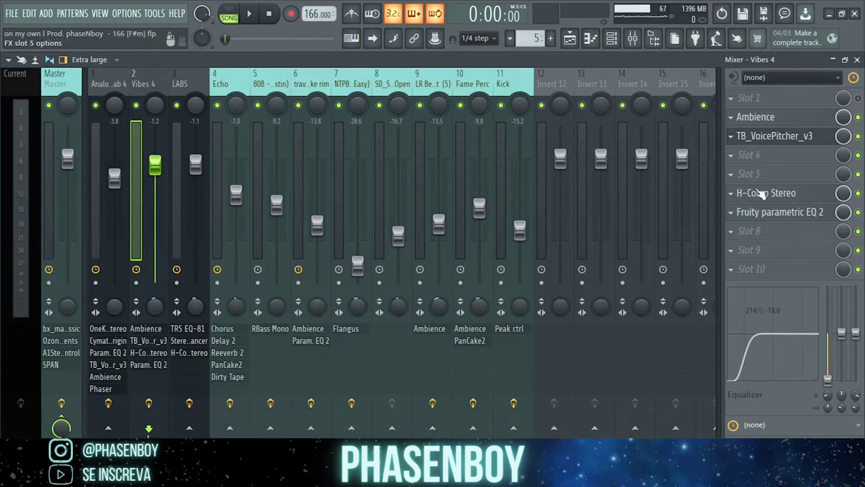
pyautogui.click(750, 215)
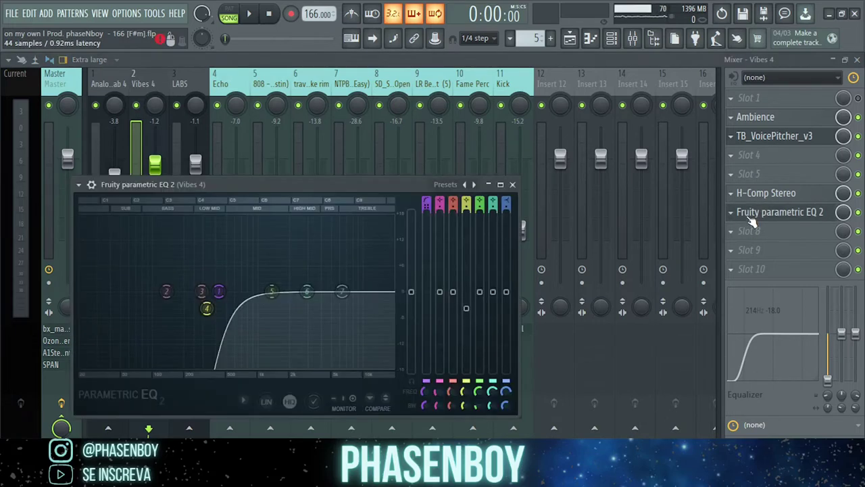
pyautogui.click(515, 187)
pyautogui.click(763, 116)
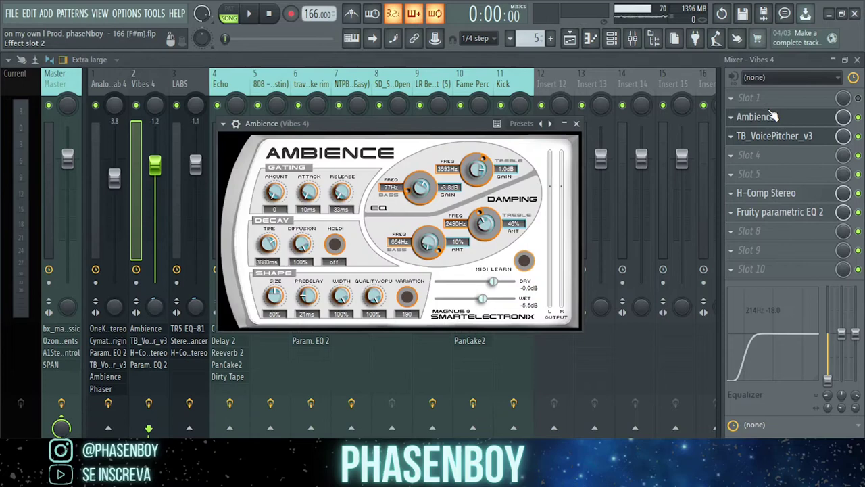
pyautogui.click(782, 195)
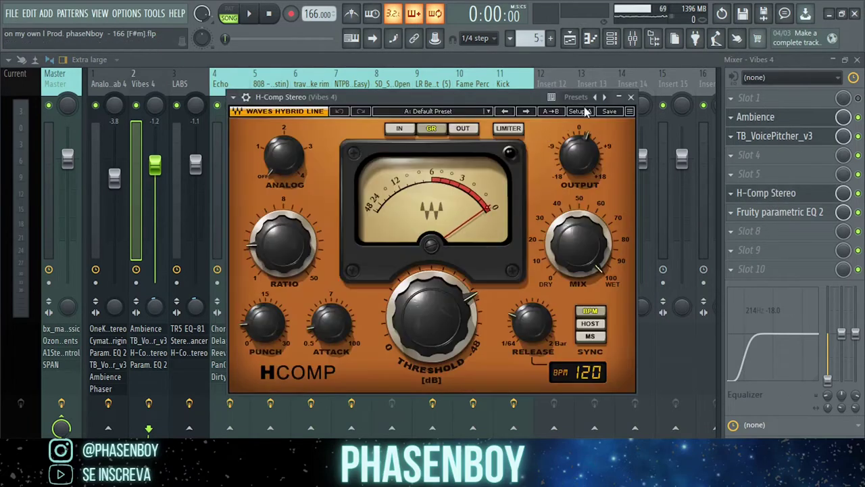
pyautogui.click(636, 93)
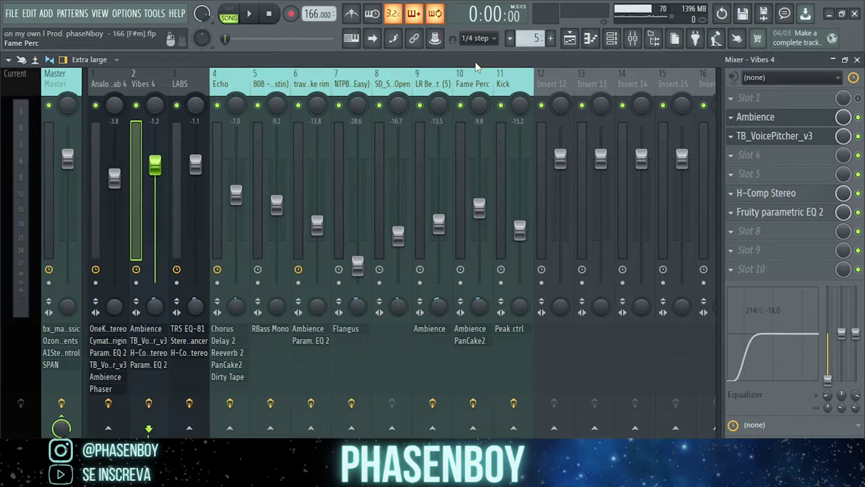
# - Look at the playlist arrangement, and examine the effect chains of the Analog Lab 4, Echo, 808 and Kick mixer tracks
pyautogui.click(632, 38)
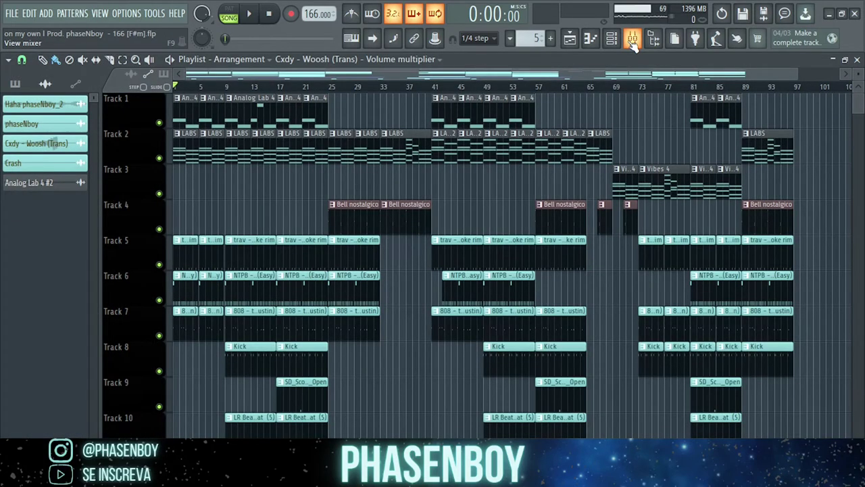
pyautogui.click(633, 39)
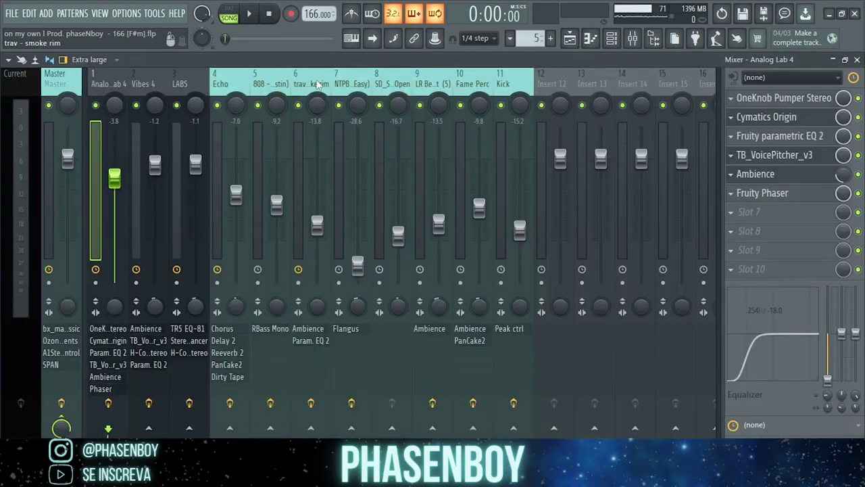
pyautogui.click(230, 82)
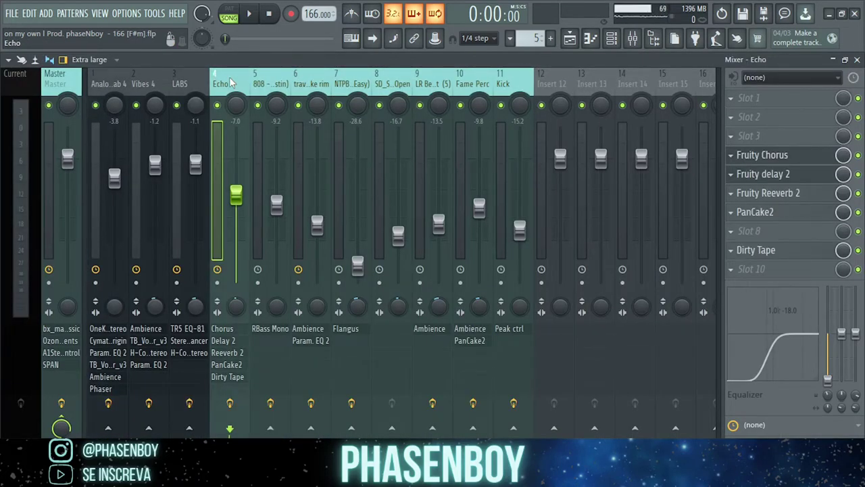
pyautogui.click(247, 82)
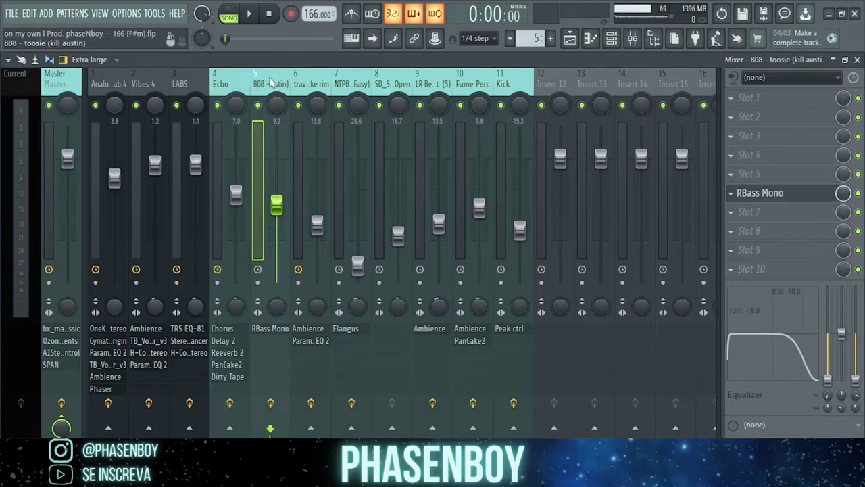
pyautogui.click(508, 82)
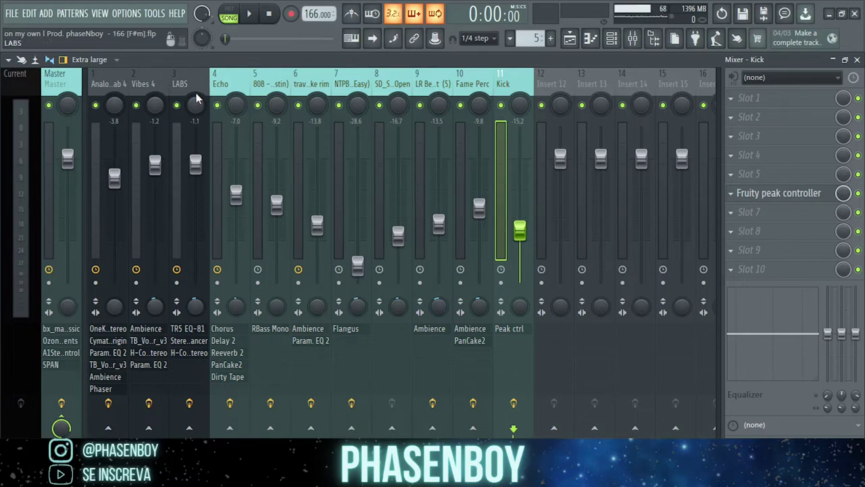
pyautogui.click(221, 83)
pyautogui.click(108, 86)
pyautogui.click(230, 80)
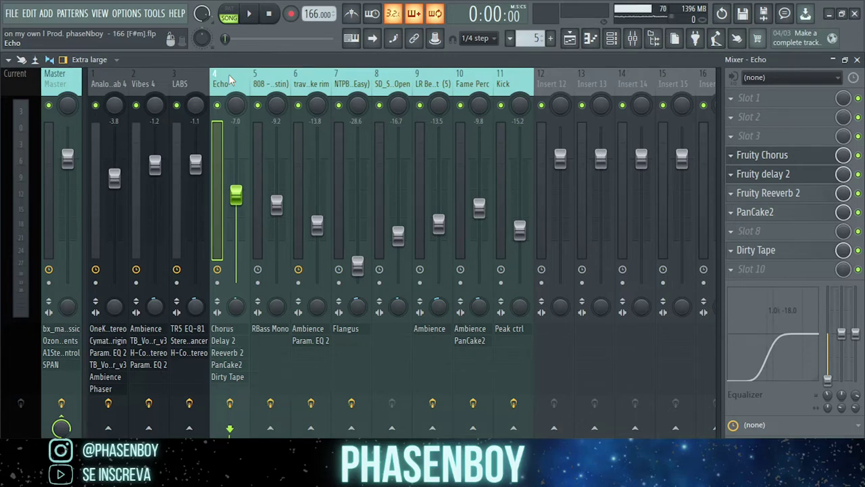
# - Select mixer tracks 1 to 11 and raise their faders together, putting Vibes 4 at 1.1 dB and LABS at 1.2 dB
pyautogui.hotkey('ctrl', 'a')
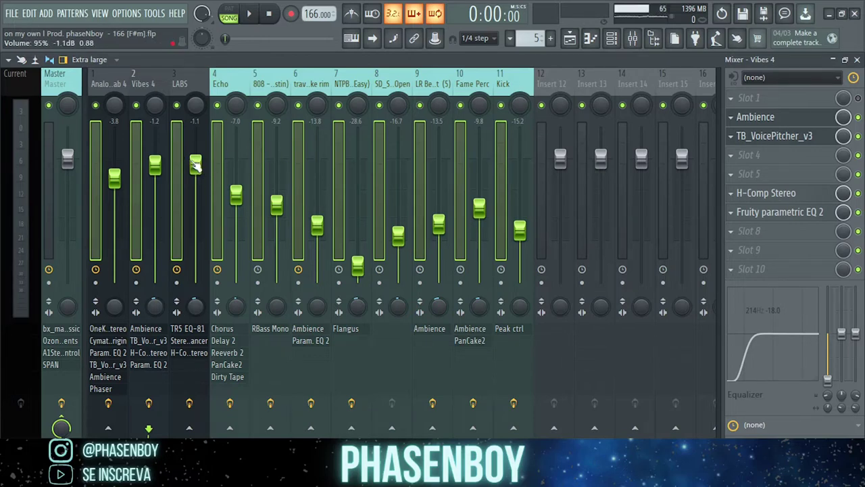
pyautogui.moveTo(195, 166); pyautogui.dragTo(196, 284)
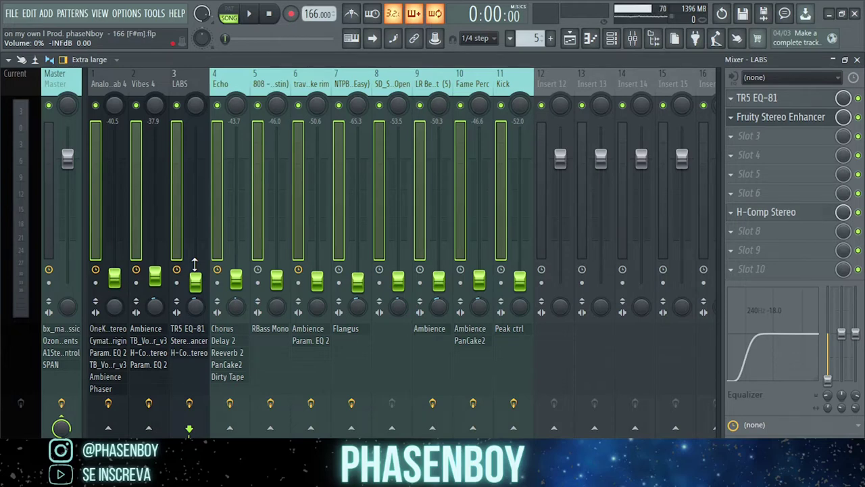
pyautogui.hotkey('ctrl', 'z')
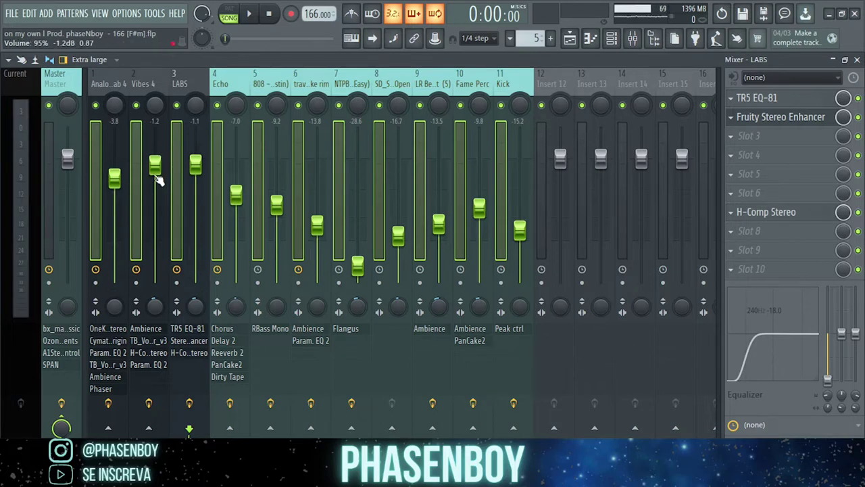
pyautogui.moveTo(154, 164); pyautogui.dragTo(157, 157)
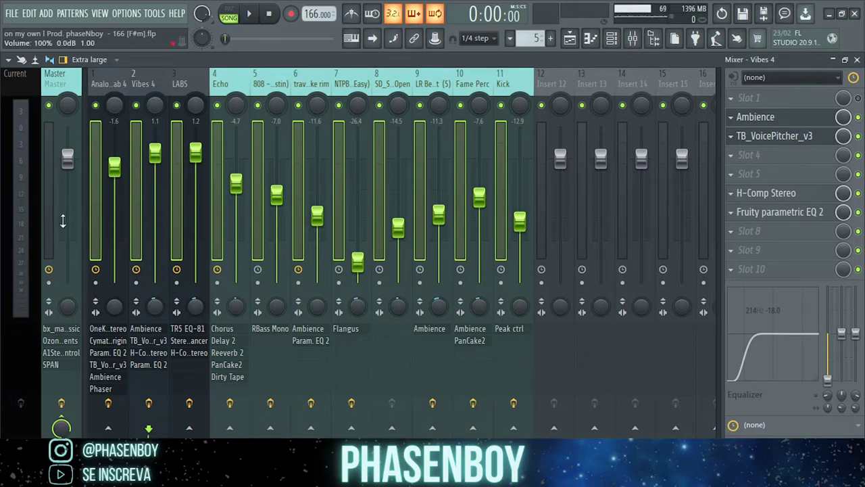
# - Disable the Master track's effects and mark bars 17 to 24 of the playlist as the playback range
pyautogui.click(62, 89)
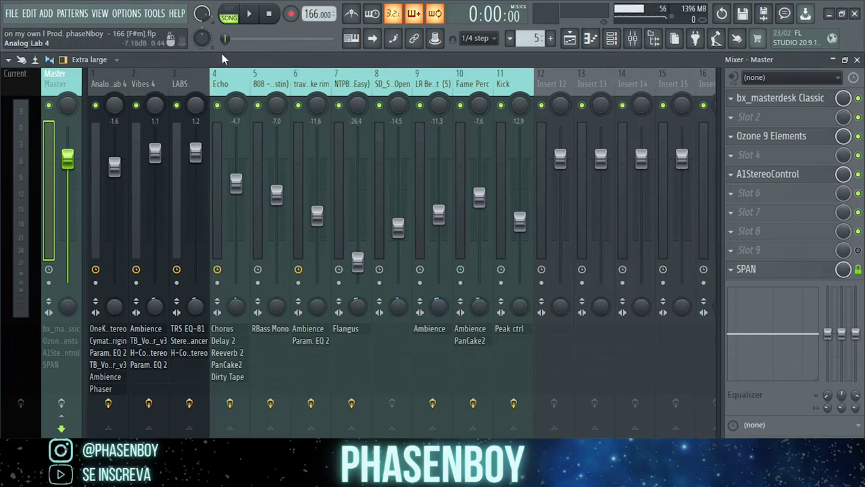
pyautogui.click(592, 39)
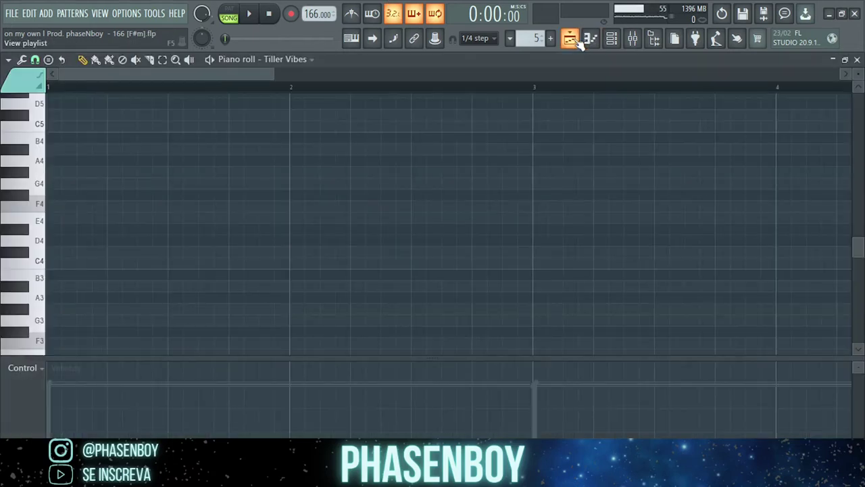
pyautogui.click(571, 38)
pyautogui.moveTo(278, 87)
pyautogui.mouseDown()
pyautogui.moveTo(377, 87)
pyautogui.moveTo(329, 88)
pyautogui.mouseUp()
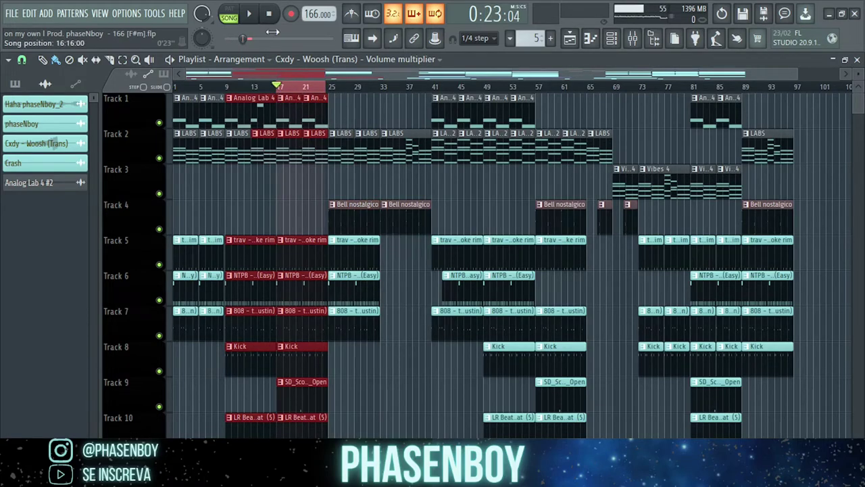
# - Play the marked section and check the Master track's level in the mixer without its effects
pyautogui.click(634, 40)
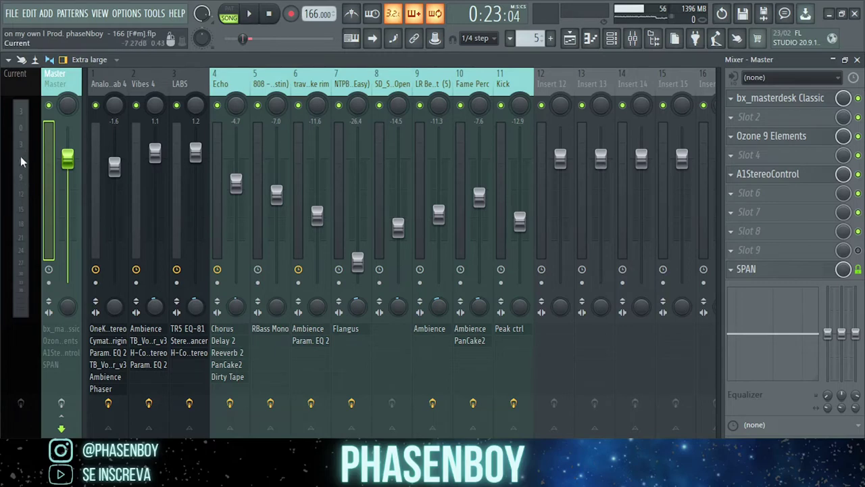
pyautogui.click(255, 16)
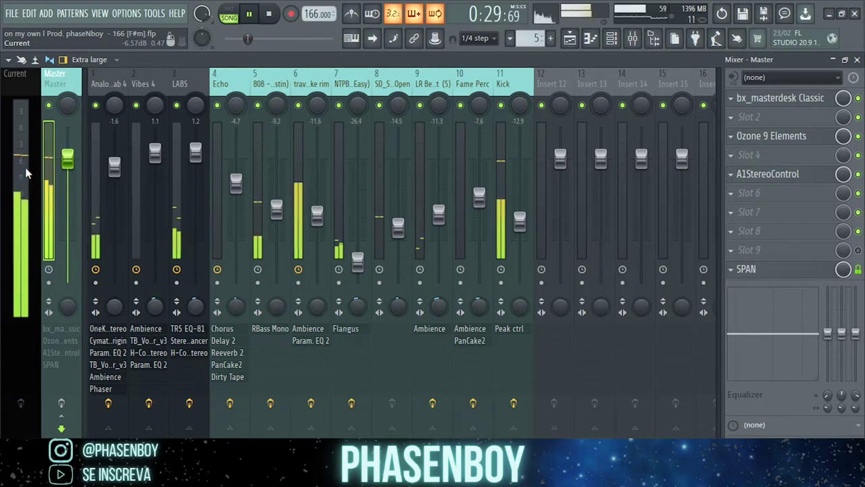
pyautogui.click(249, 15)
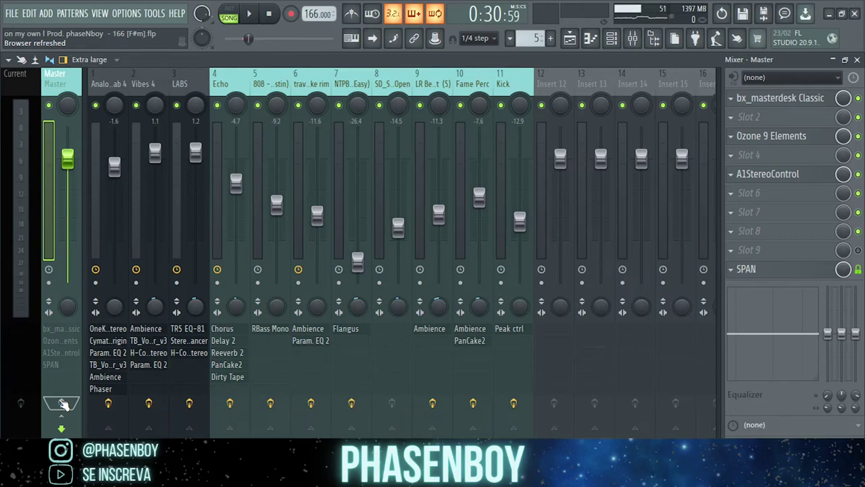
# - Inspect the Master track's plugins: bx_masterdesk Classic, Ozone 9 Elements, A1StereoControl and SPAN
pyautogui.click(789, 115)
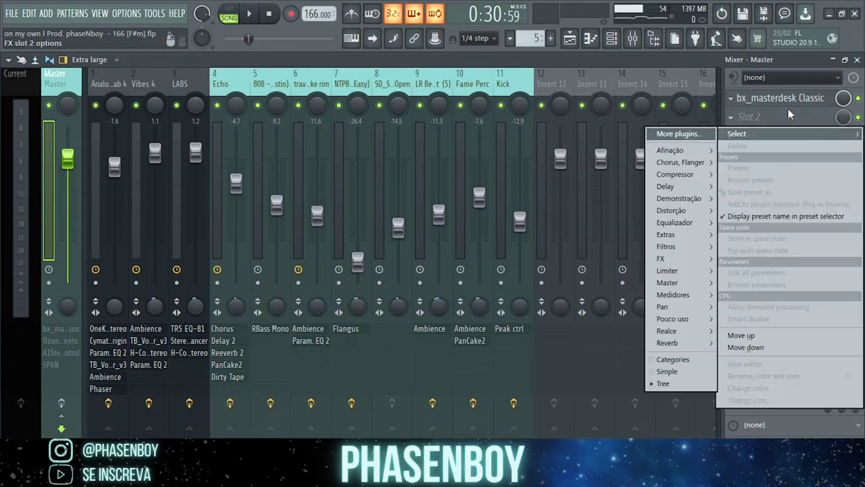
pyautogui.click(778, 106)
pyautogui.click(778, 101)
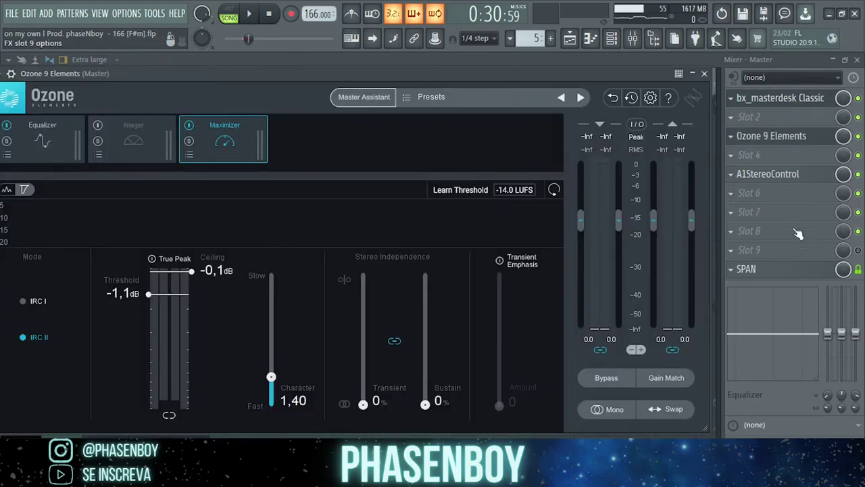
pyautogui.click(774, 175)
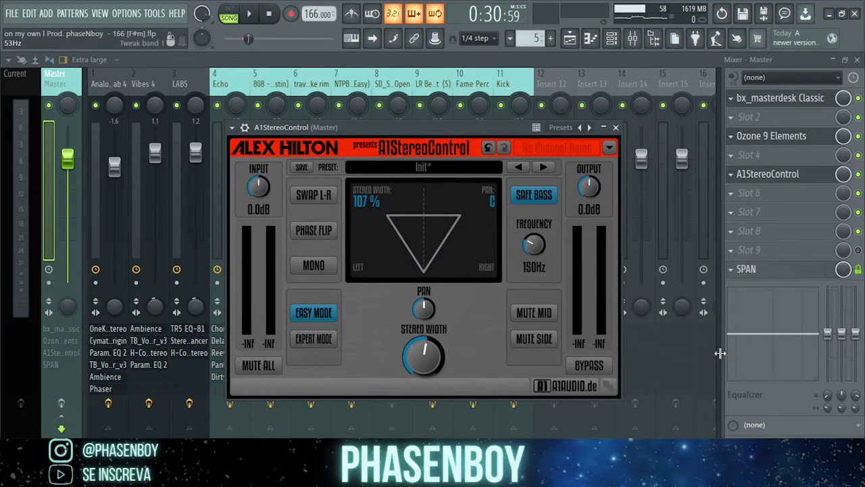
pyautogui.click(747, 270)
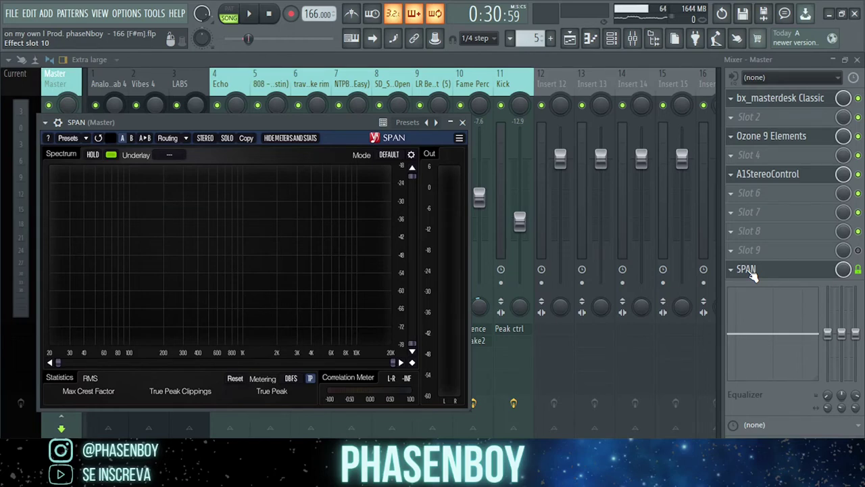
pyautogui.click(747, 269)
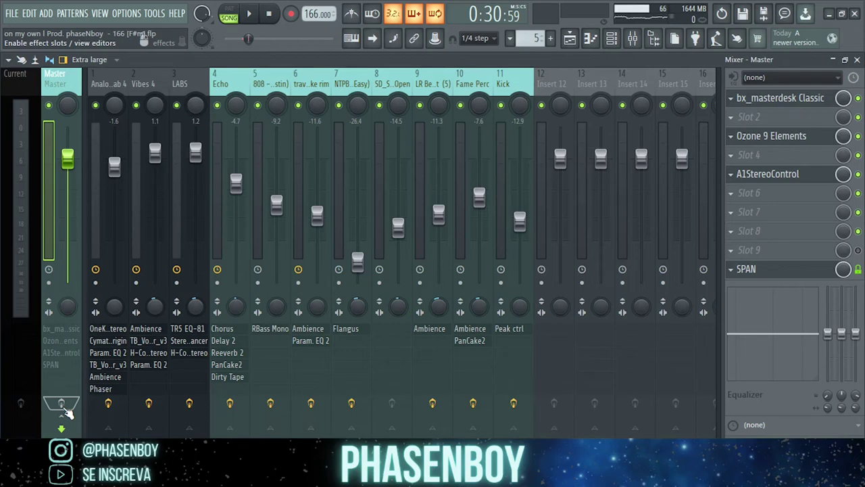
# - Enable the Master track's effects and play the marked section to check the mastered level
pyautogui.click(62, 405)
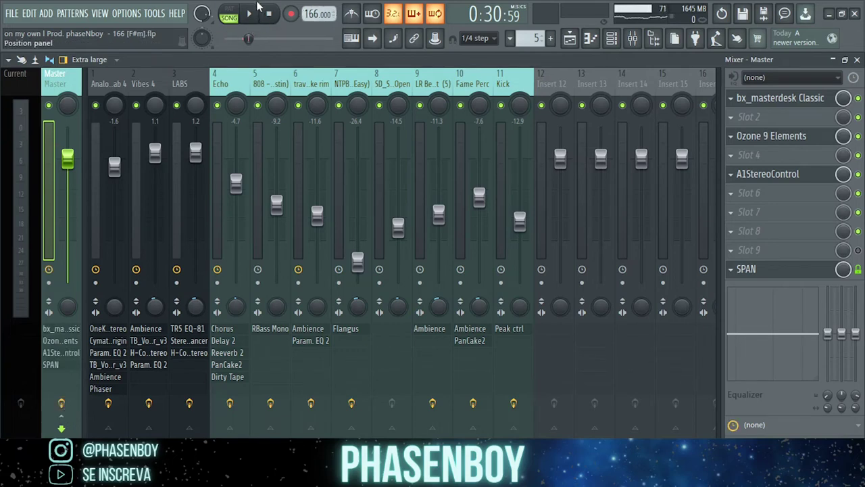
pyautogui.click(253, 14)
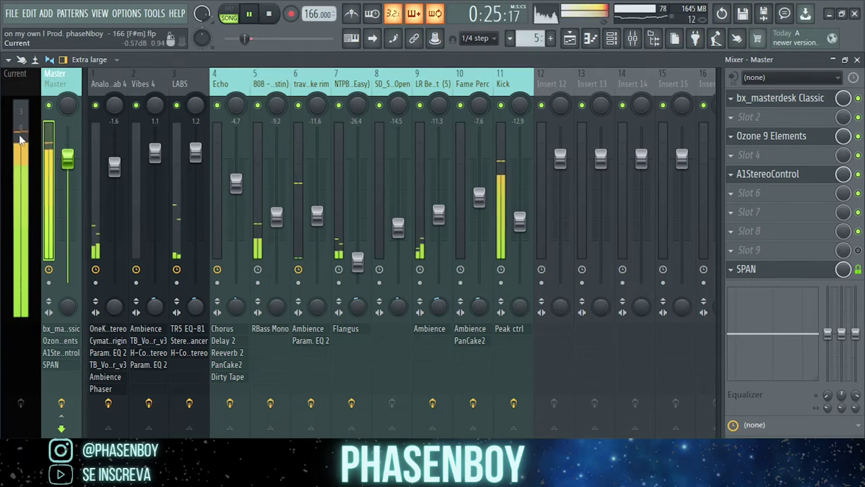
pyautogui.click(249, 14)
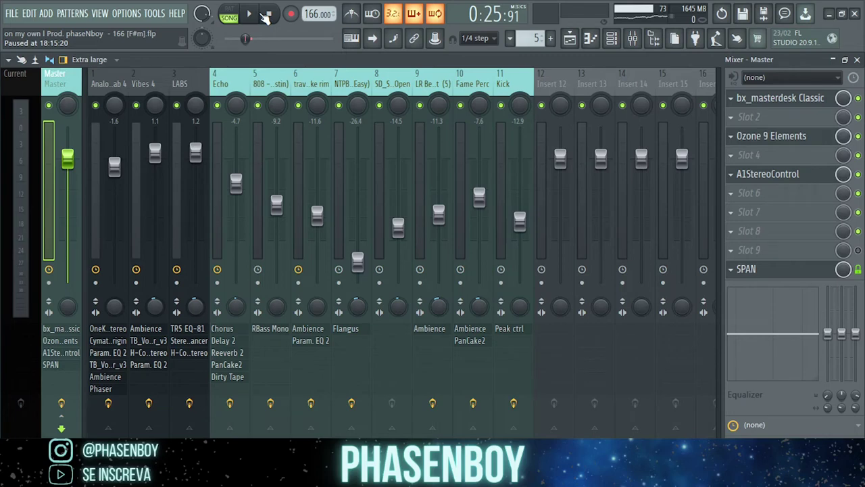
# - Rename the Analog Lab 4 mixer track as melodia 1, and select the Master track
pyautogui.press('Right')
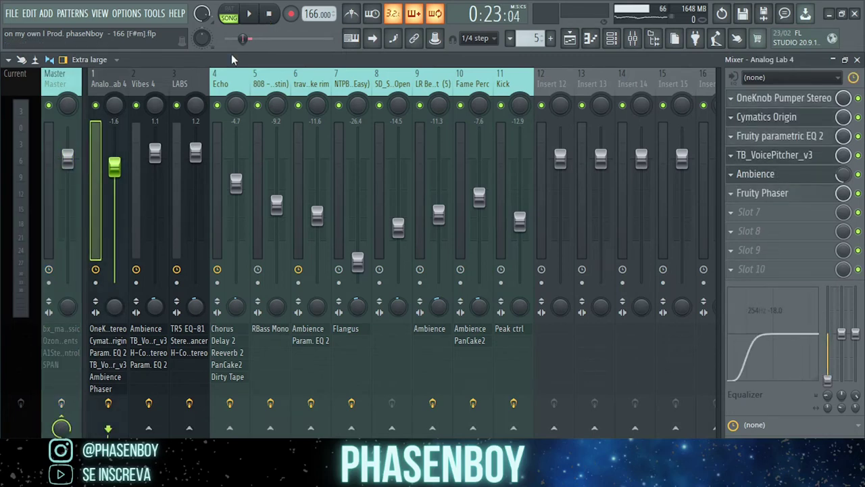
pyautogui.rightClick(97, 84)
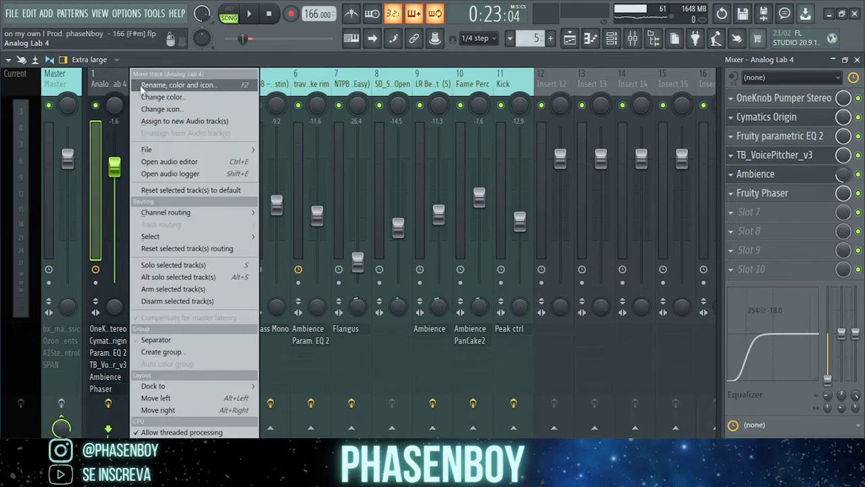
pyautogui.click(177, 86)
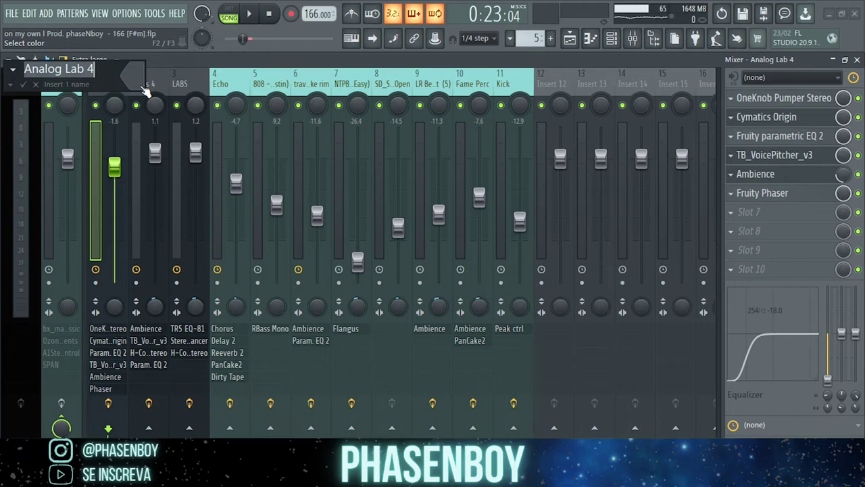
pyautogui.write('m')
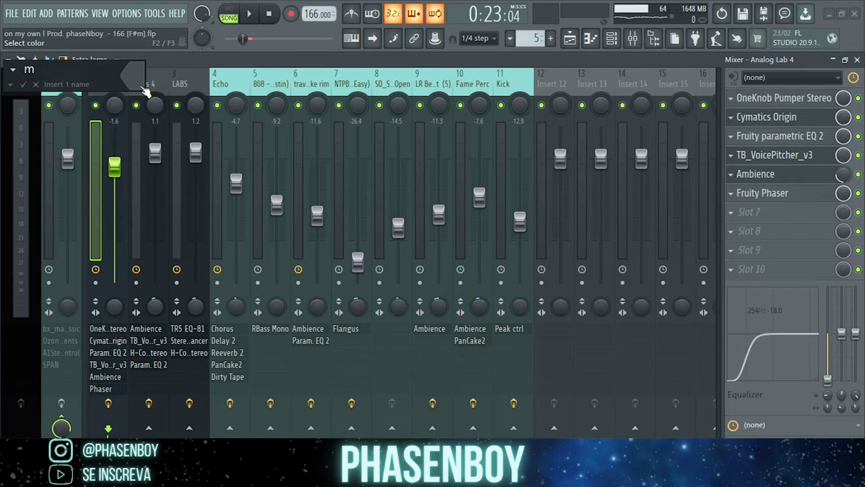
pyautogui.write('elodia 1')
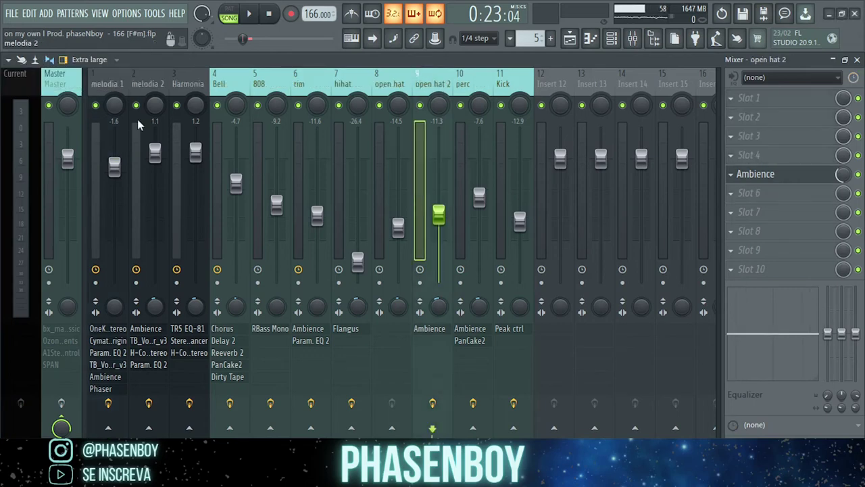
pyautogui.click(75, 80)
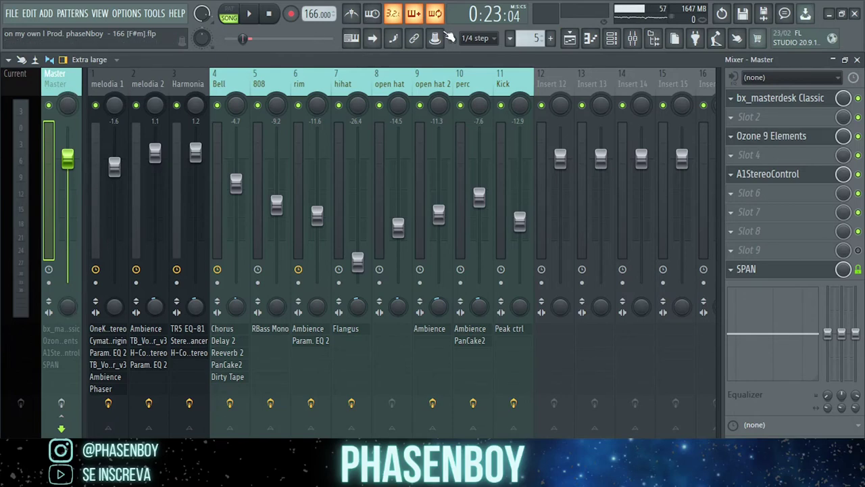
# - Export the song selection as 24-bit stereo WAV stems with split mixer tracks into the Video folder inside Beats
pyautogui.click(12, 14)
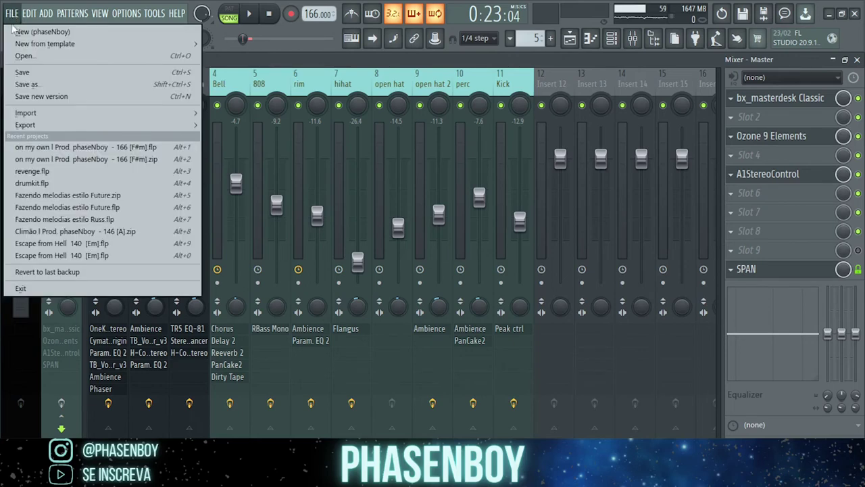
pyautogui.moveTo(27, 126)
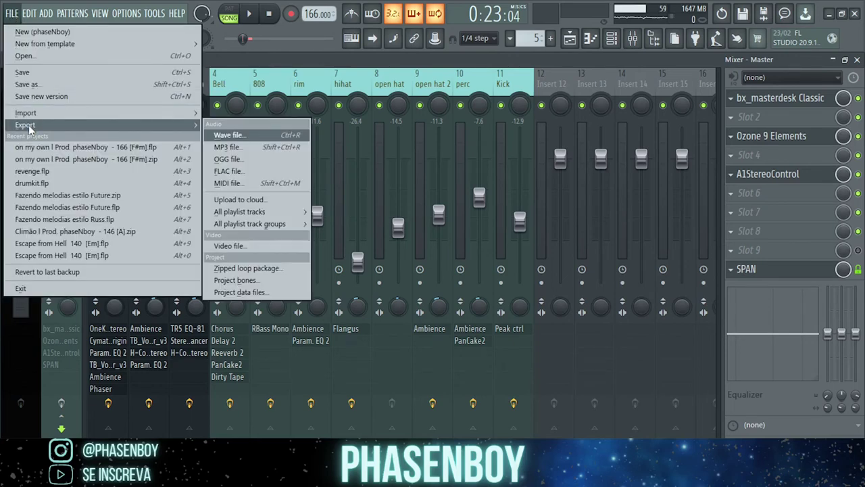
pyautogui.click(230, 135)
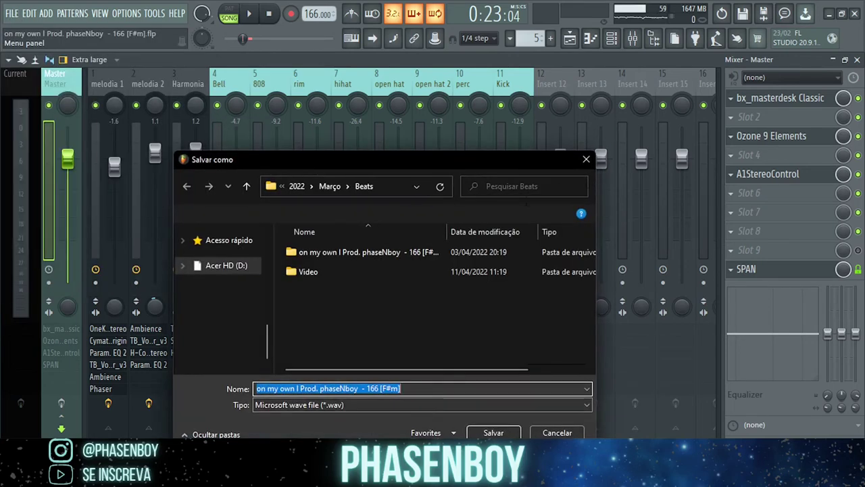
pyautogui.click(362, 271)
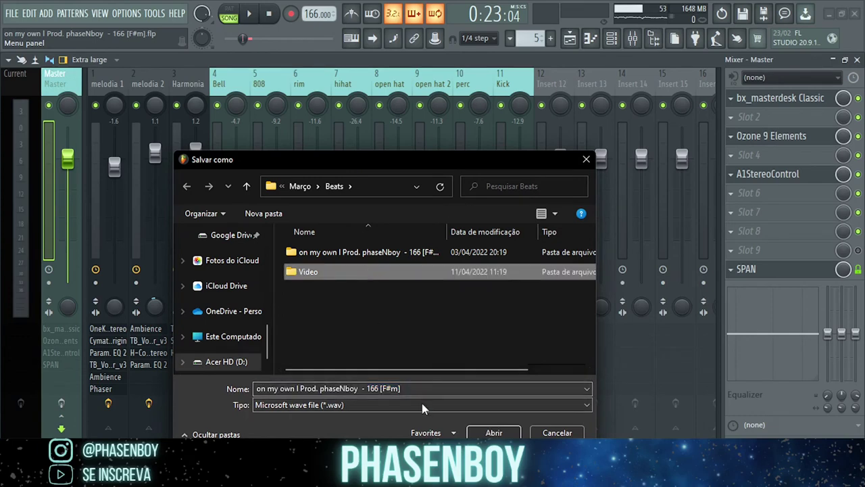
pyautogui.click(494, 434)
pyautogui.click(494, 433)
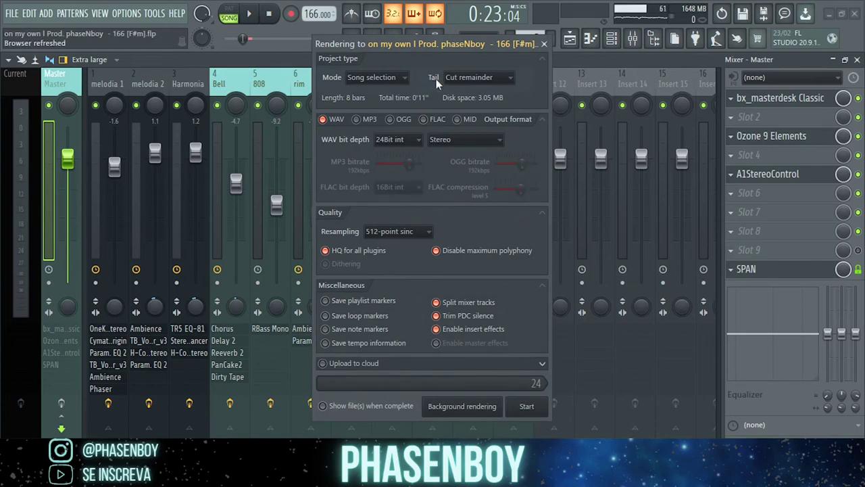
pyautogui.moveTo(433, 48); pyautogui.dragTo(436, 38)
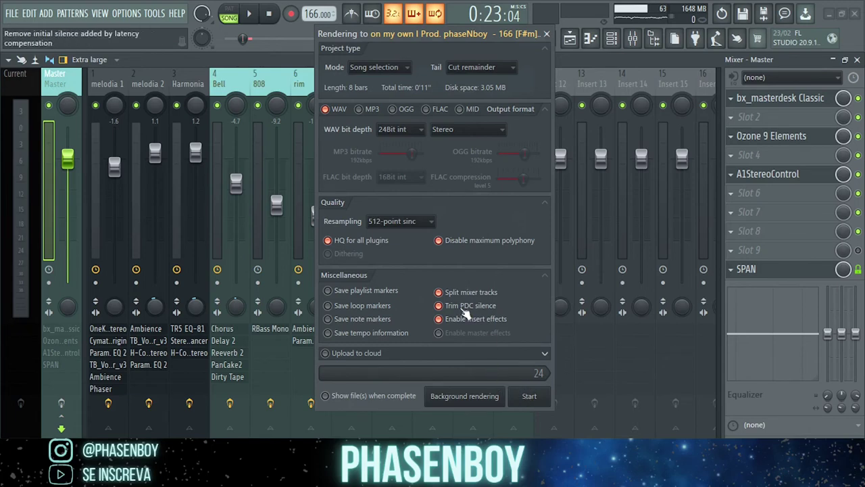
pyautogui.click(532, 396)
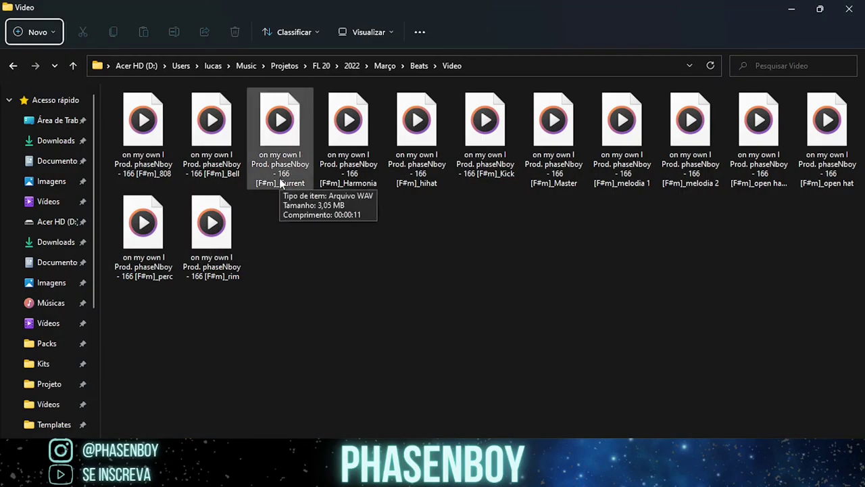
# - Delete the exported Current track's WAV file from the Video folder and go back to the Beats folder
pyautogui.click(290, 142)
pyautogui.press('Delete')
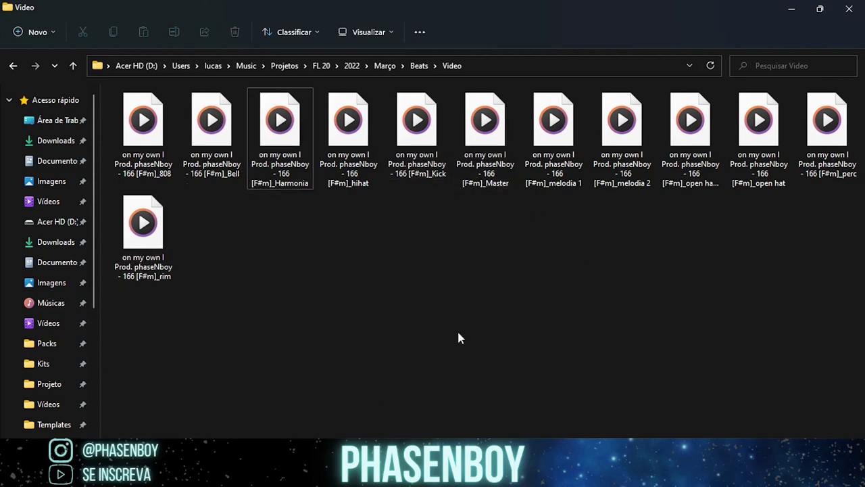
pyautogui.click(12, 65)
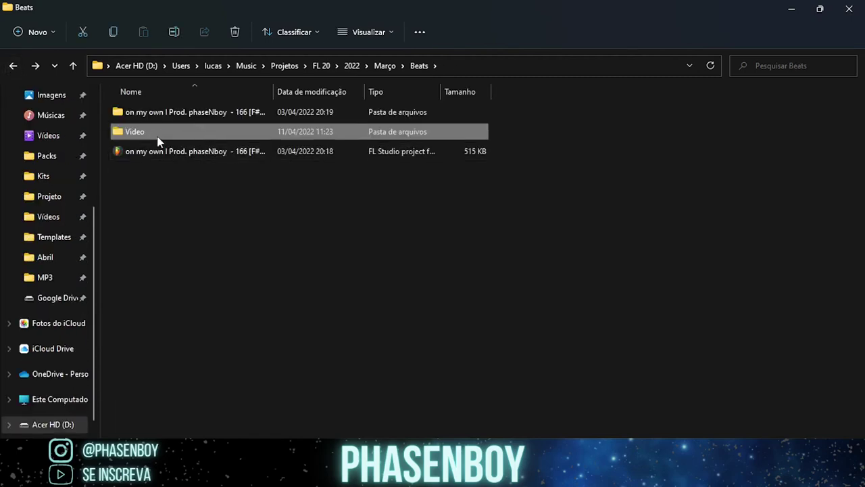
# - Compress the Video folder with WinRAR into a RAR4 archive named Video.rar
pyautogui.rightClick(160, 135)
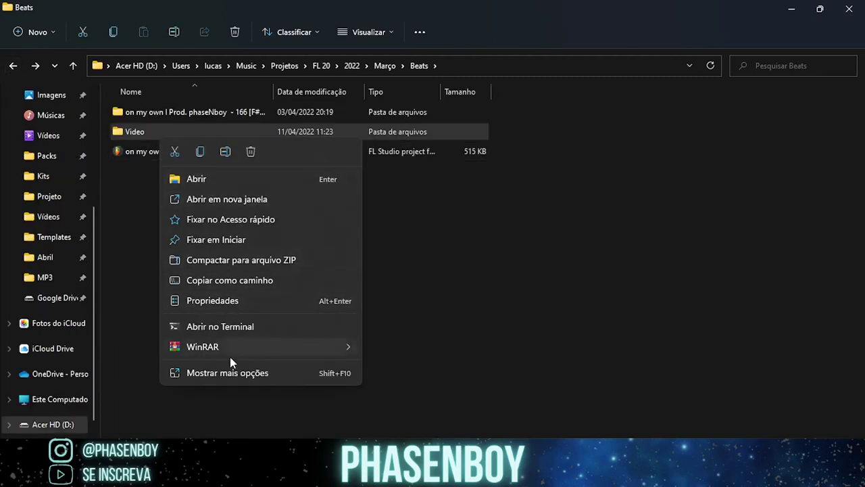
pyautogui.moveTo(221, 345)
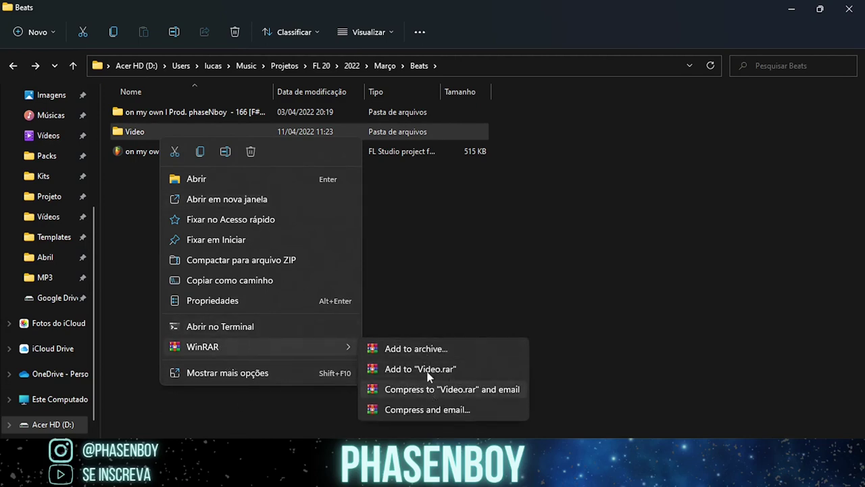
pyautogui.click(428, 351)
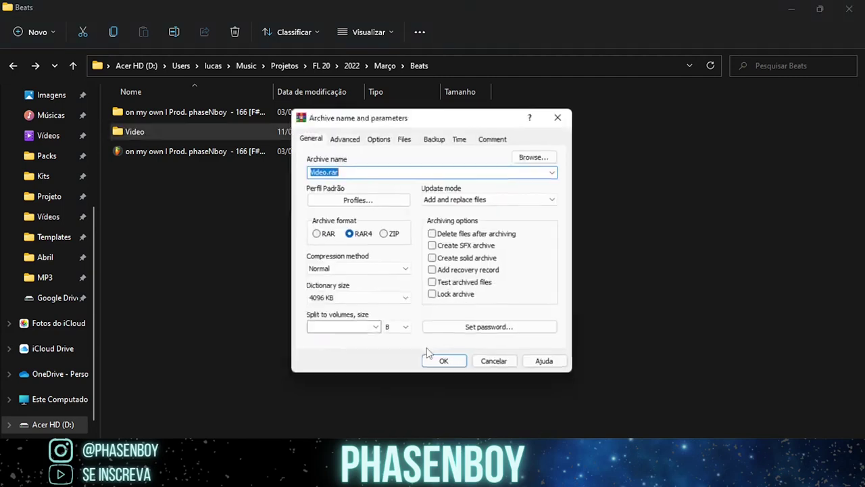
pyautogui.click(448, 362)
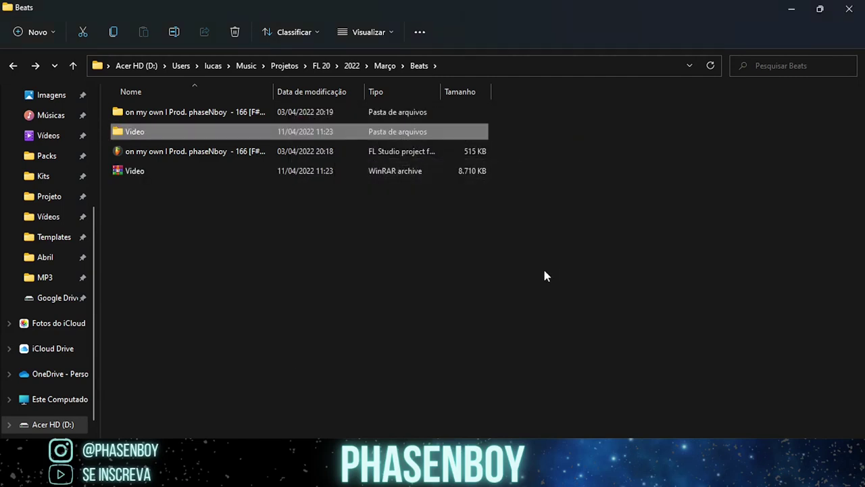
# - Switch back to FL Studio, glance at the playlist, and select the mixer's Master track with its effects enabled
pyautogui.click(236, 216)
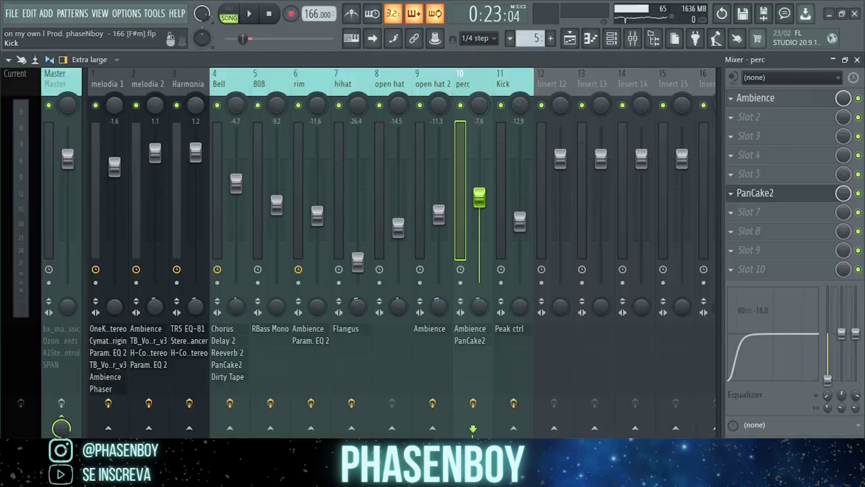
pyautogui.click(570, 38)
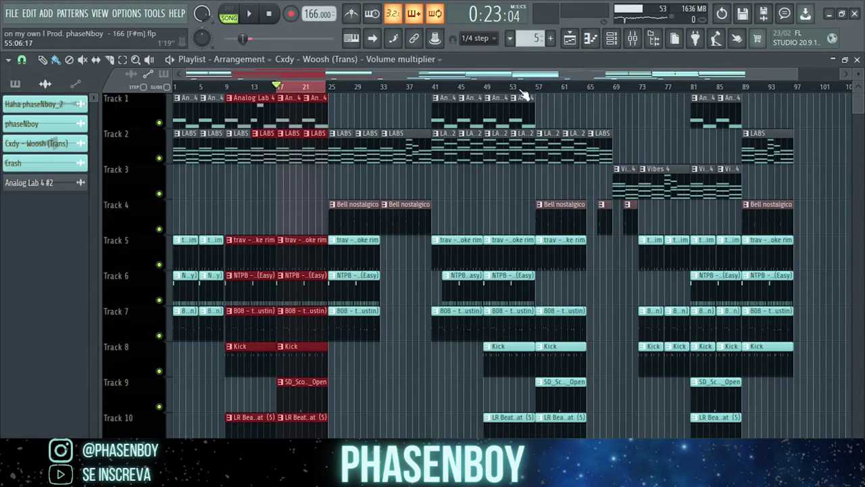
pyautogui.click(632, 38)
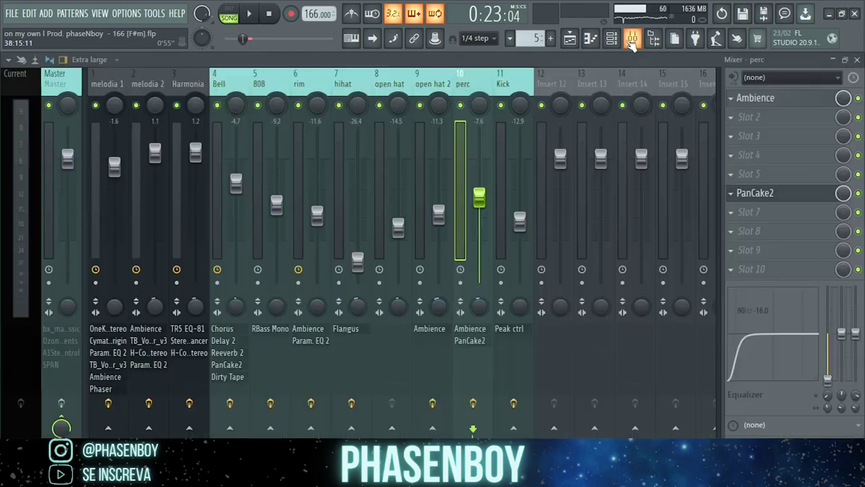
pyautogui.click(57, 79)
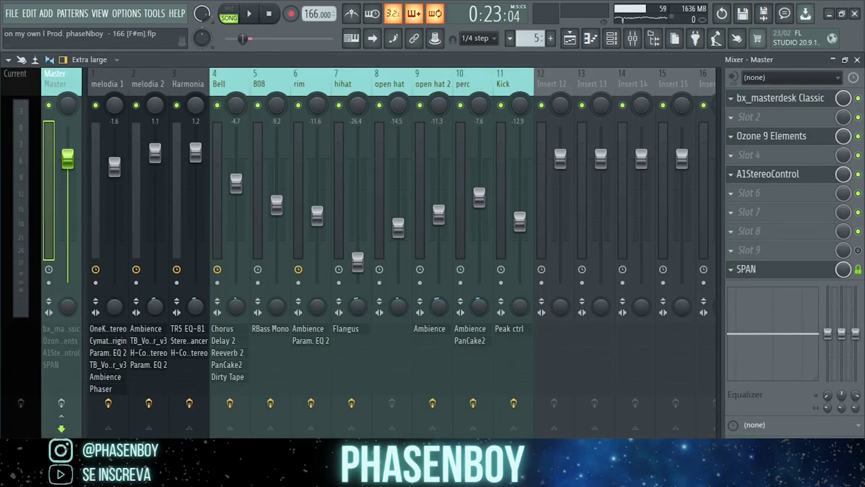
# - Set up an MP3 export of the song in the Beats folder, keeping the suggested file name
pyautogui.click(14, 15)
pyautogui.moveTo(36, 125)
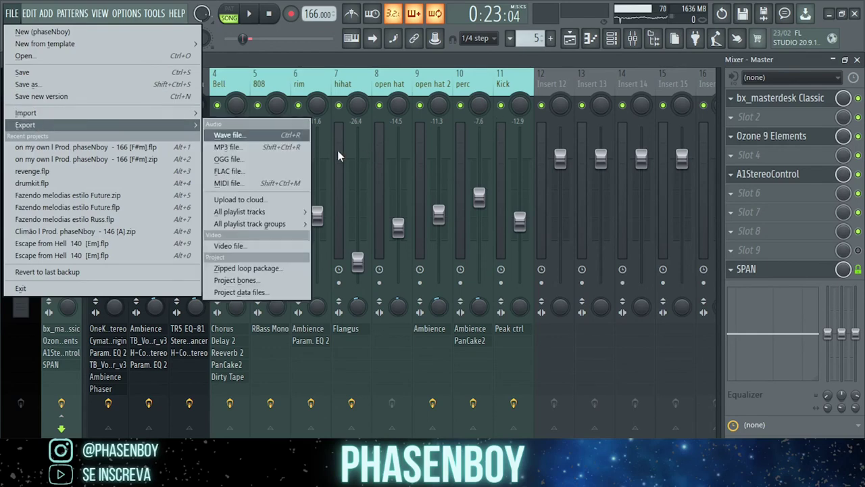
pyautogui.click(236, 148)
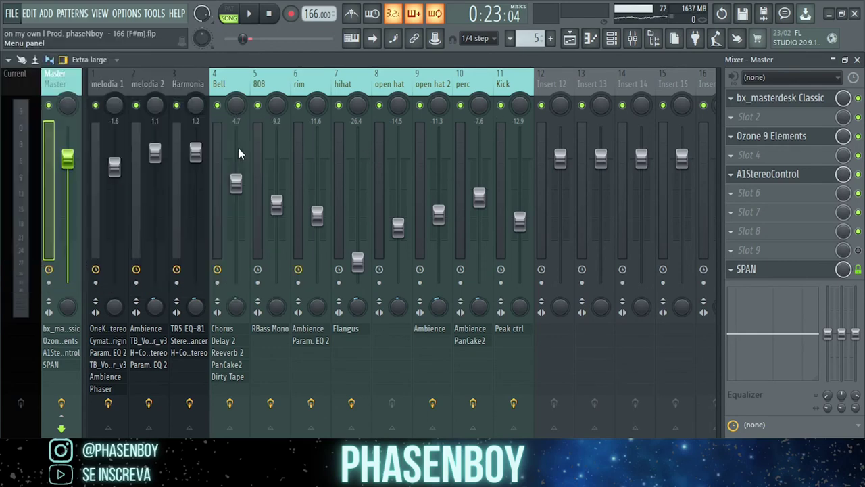
pyautogui.moveTo(328, 166); pyautogui.dragTo(376, 127)
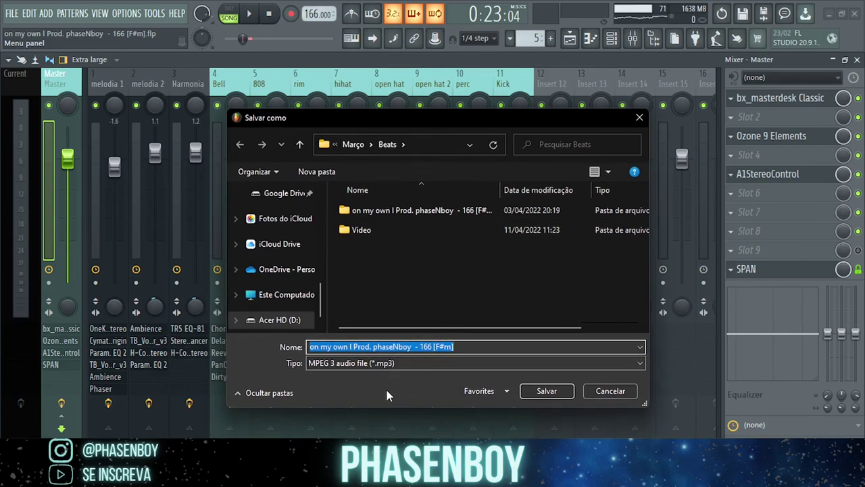
pyautogui.click(548, 392)
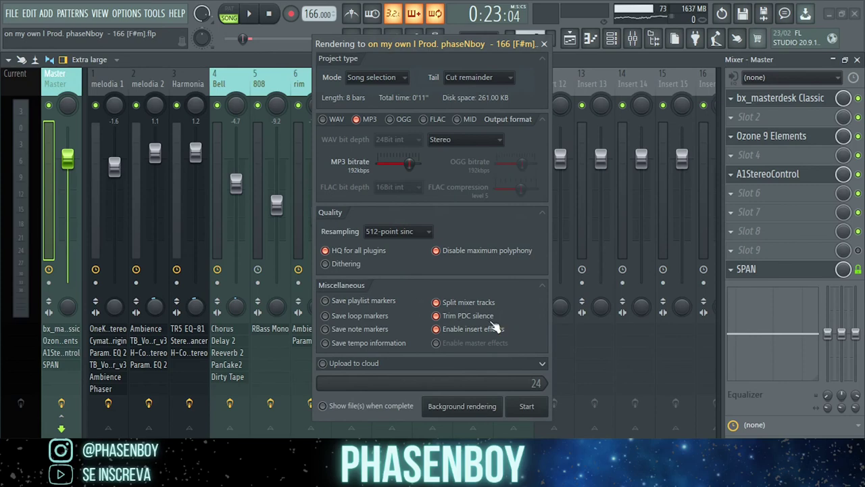
# - Turn off Split mixer tracks, enable master effects, and start rendering the 192 kbps stereo MP3
pyautogui.click(473, 316)
pyautogui.click(474, 302)
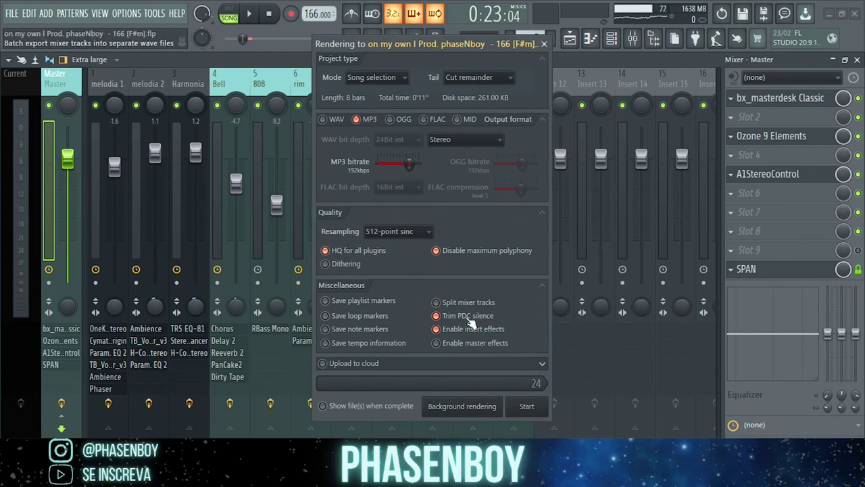
pyautogui.click(476, 345)
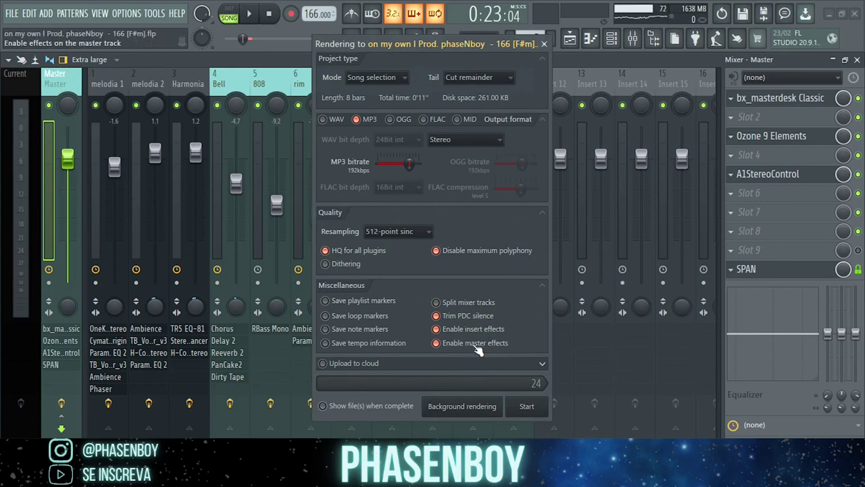
pyautogui.click(517, 408)
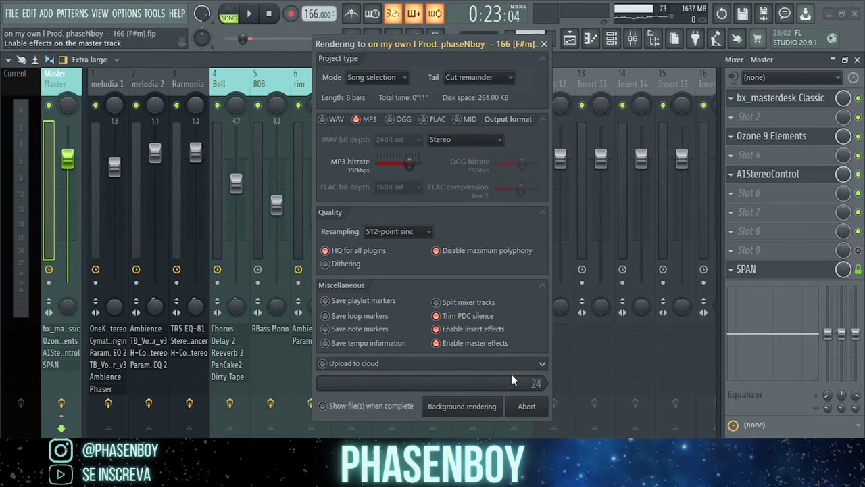